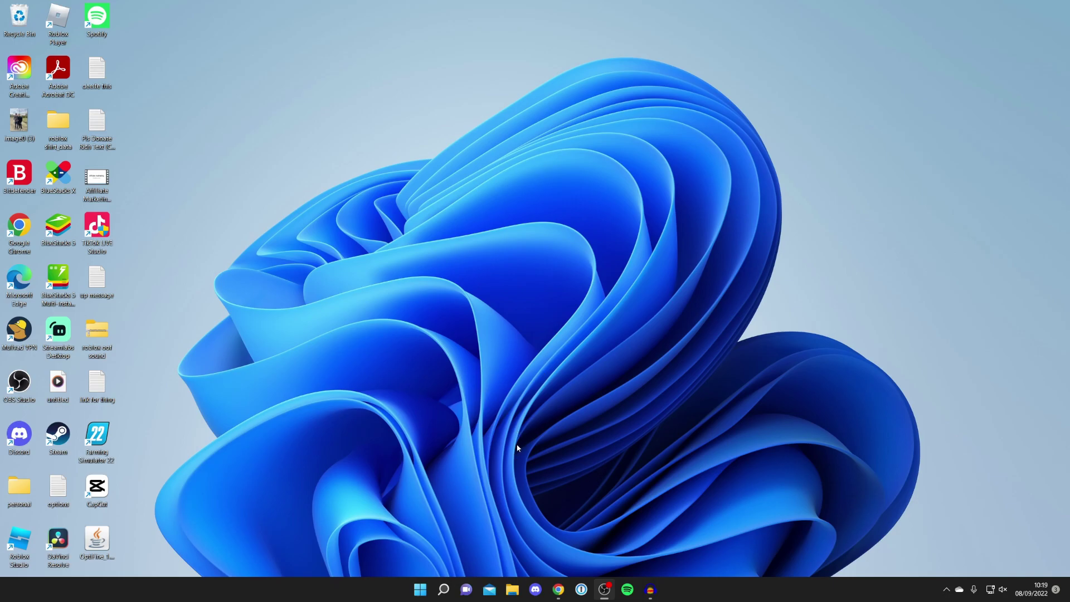
Restore Chrome from the taskbar so the Google home page is showing.
{"action": "left_click", "coordinate": [558, 590]}
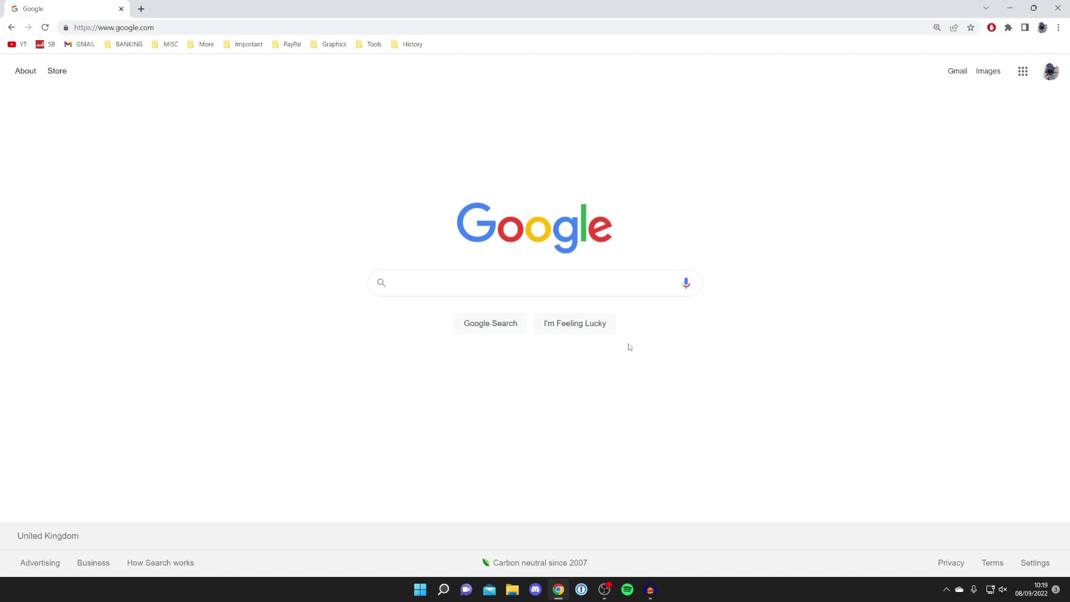
Search Google for Java, open the java.com 'Java | Oracle' result, and open another Google tab beside it.
{"action": "left_click", "coordinate": [527, 282]}
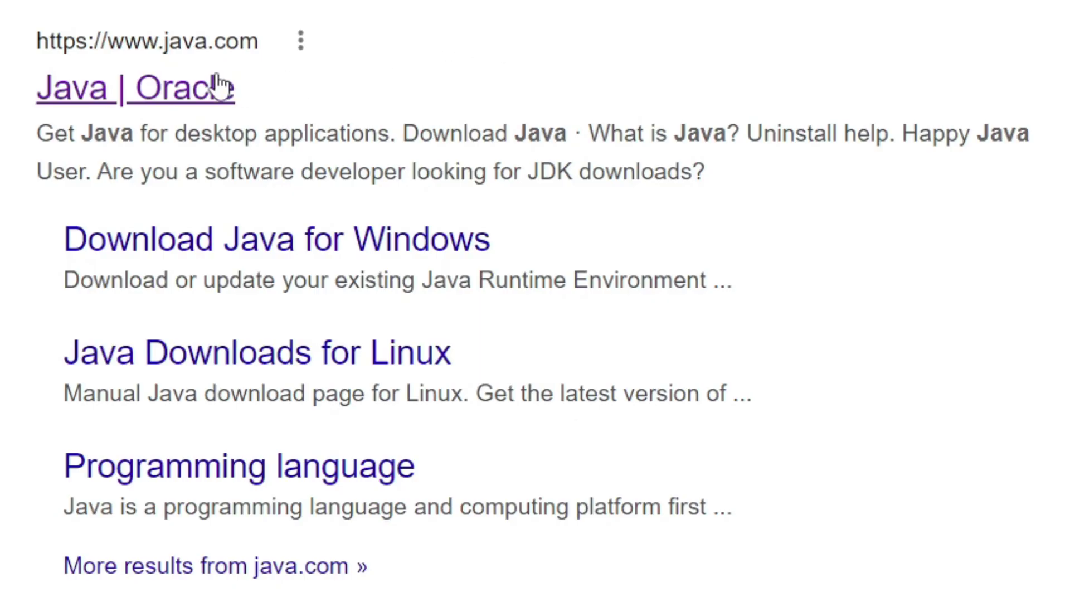
{"action": "left_click", "coordinate": [167, 88]}
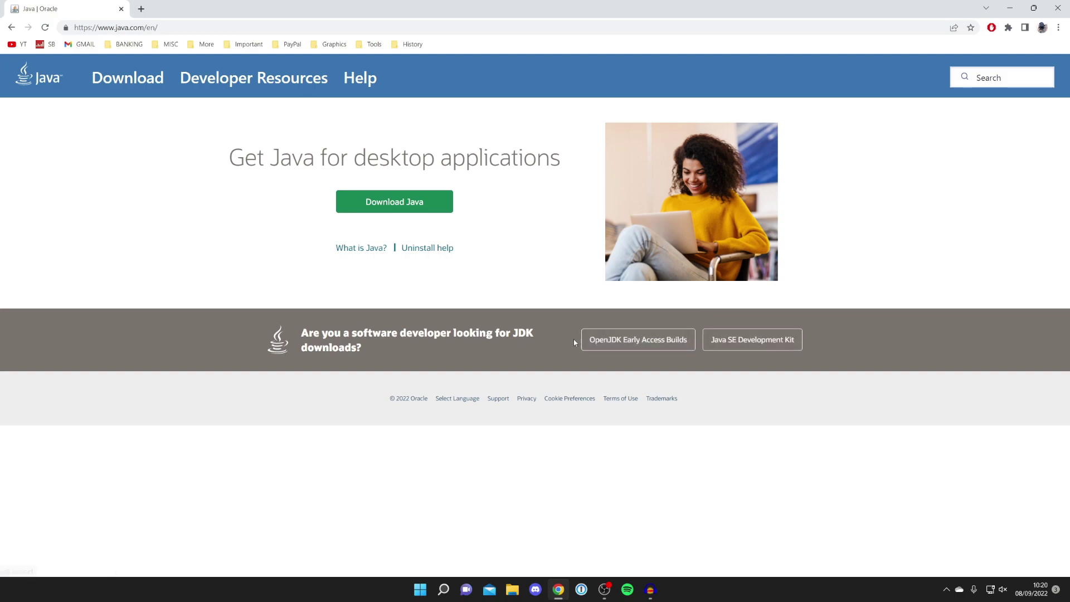
{"action": "middle_click", "coordinate": [141, 8]}
In the new tab, search Google for 'java se development kit'.
{"action": "left_click", "coordinate": [184, 8]}
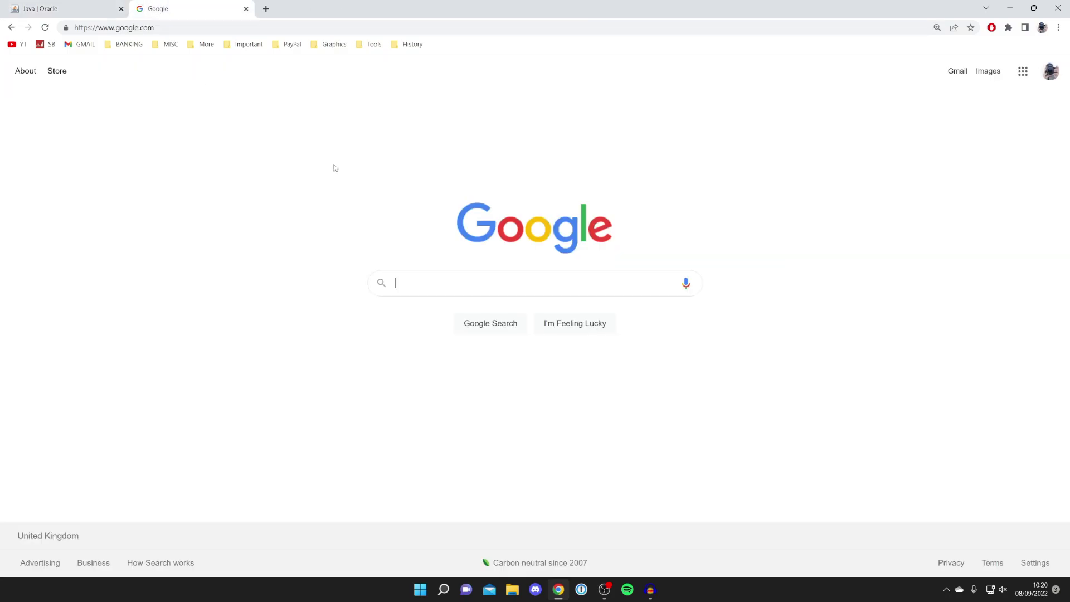
{"action": "left_click", "coordinate": [394, 282]}
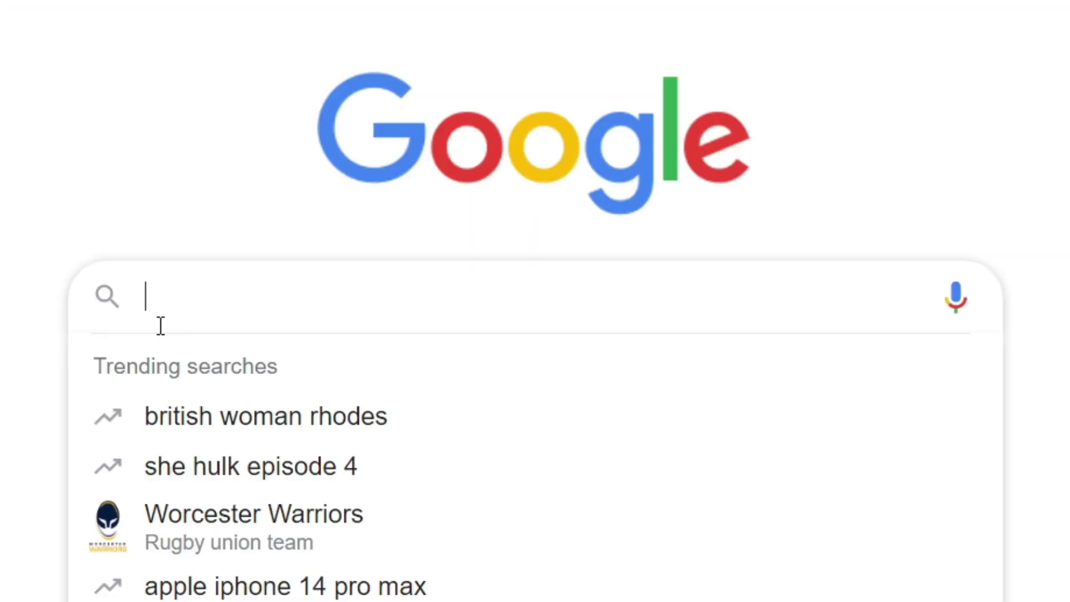
{"action": "type", "text": "java se dev"}
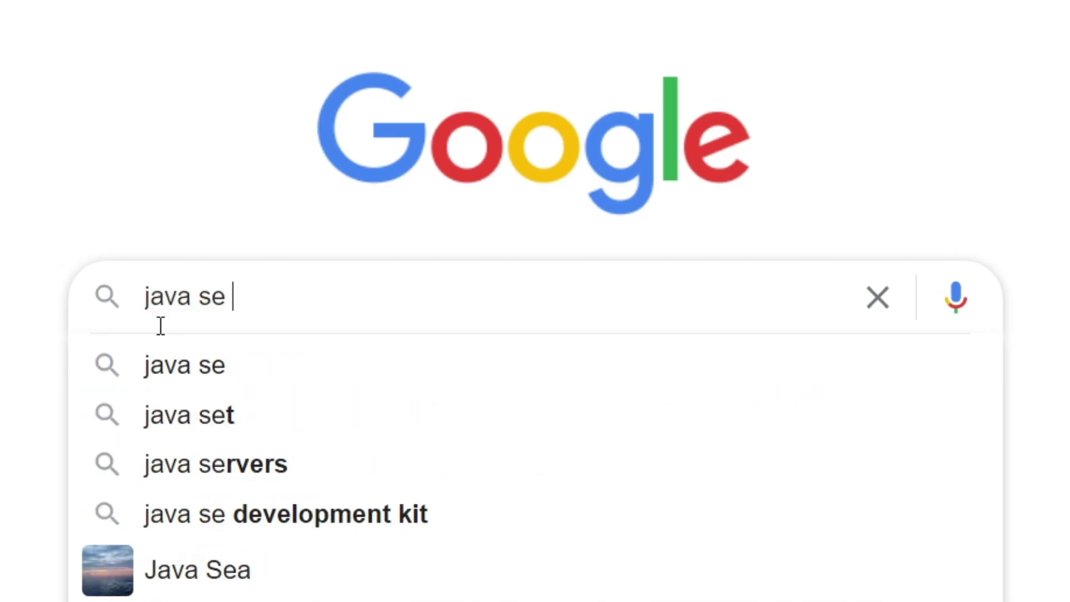
{"action": "type", "text": "el"}
{"action": "key", "text": "Down"}
{"action": "key", "text": "Return"}
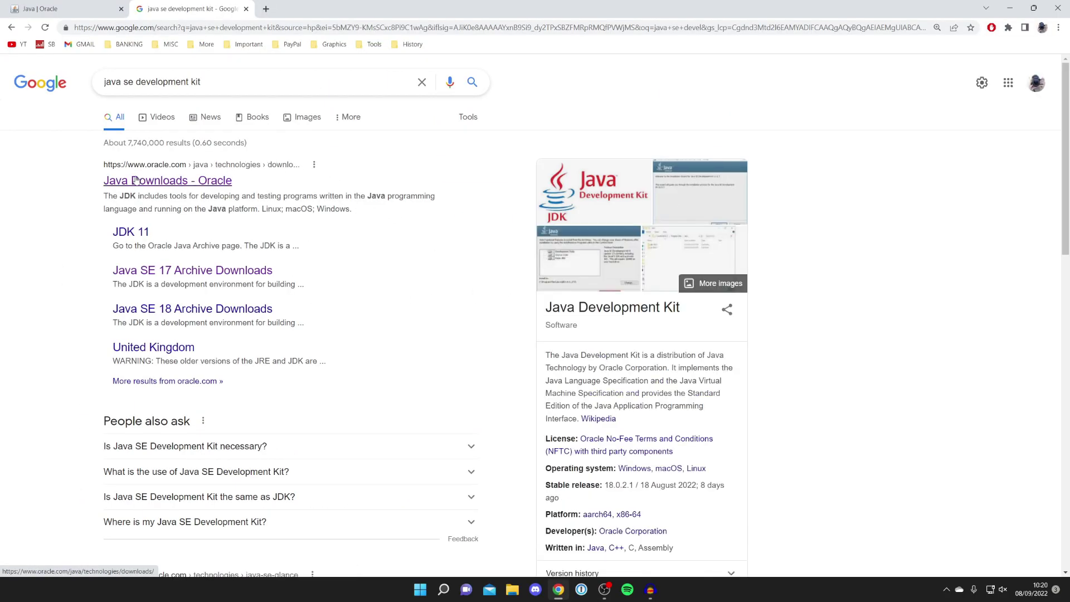
Open the 'Java Downloads - Oracle' result and show the Windows downloads for JDK 18.0.2.1.
{"action": "left_click", "coordinate": [180, 181]}
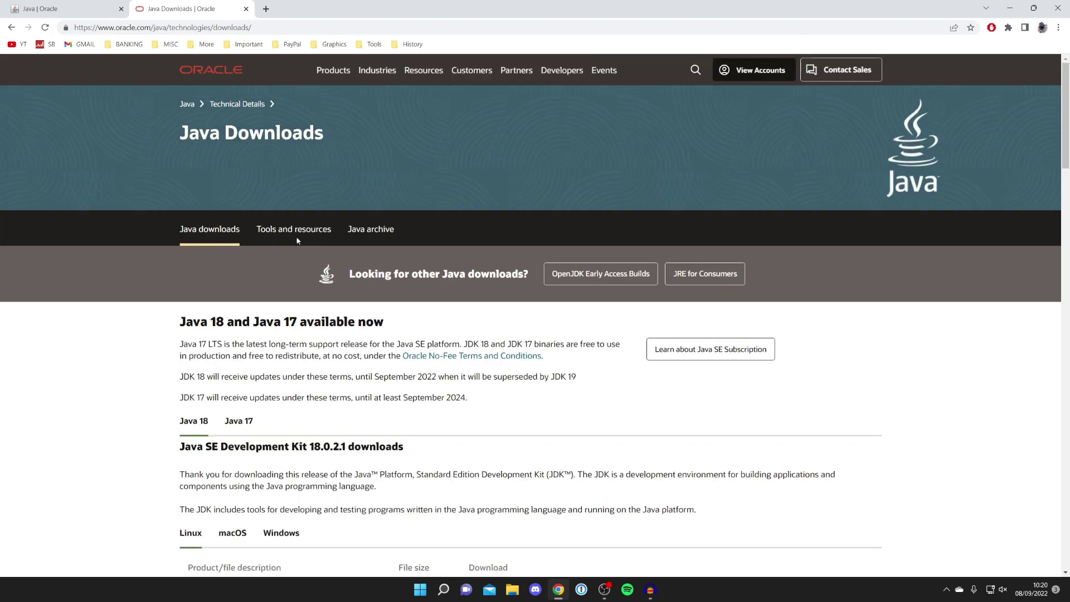
{"action": "scroll", "coordinate": [297, 241], "scroll_direction": "down", "scroll_amount": 2}
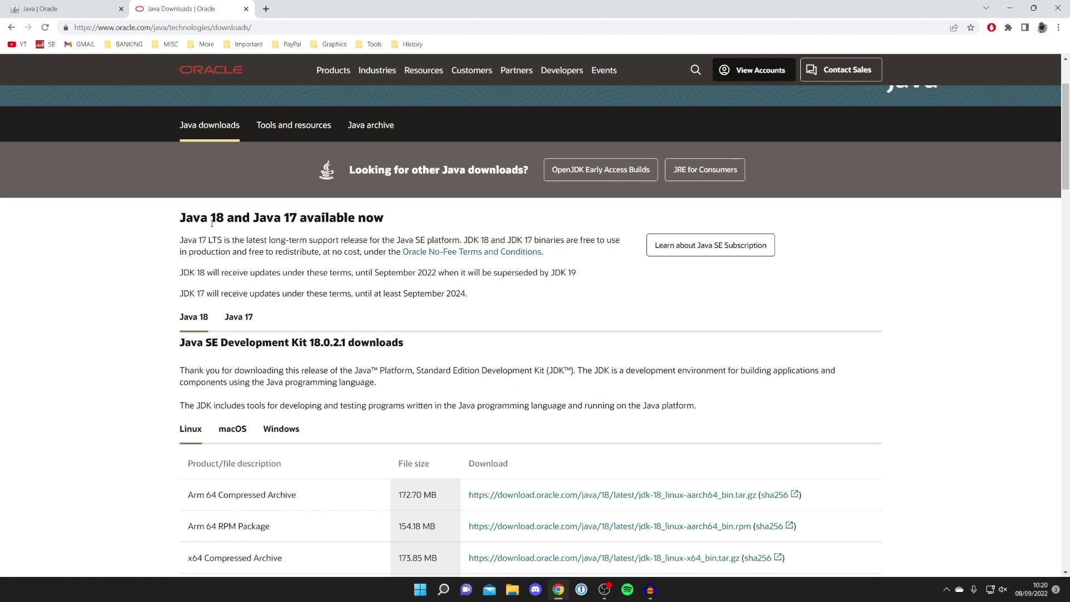
{"action": "scroll", "coordinate": [310, 239], "scroll_direction": "down", "scroll_amount": 1}
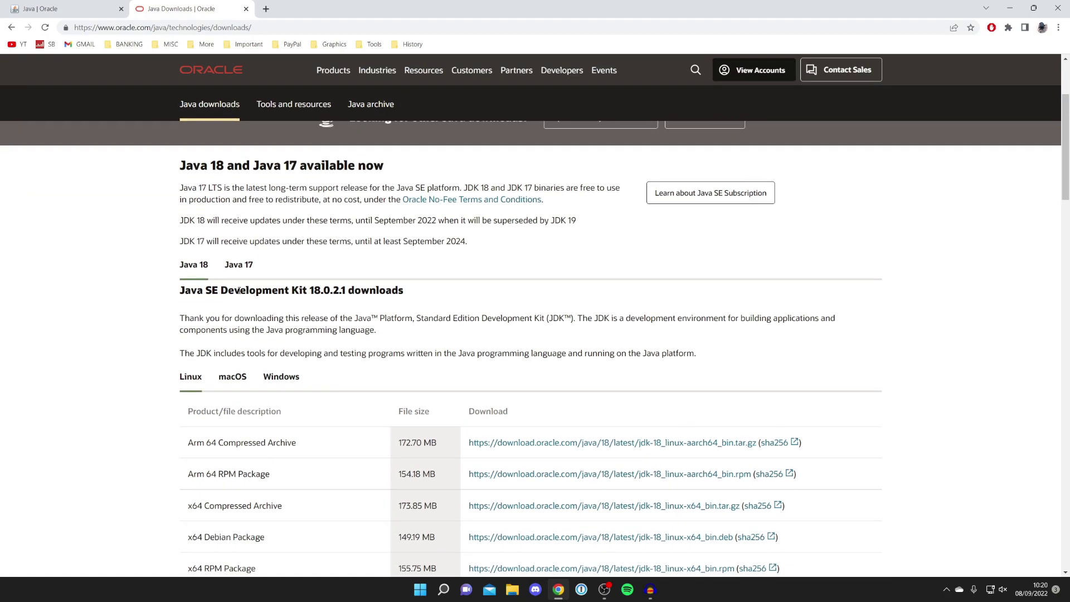
{"action": "scroll", "coordinate": [289, 296], "scroll_direction": "down", "scroll_amount": 1}
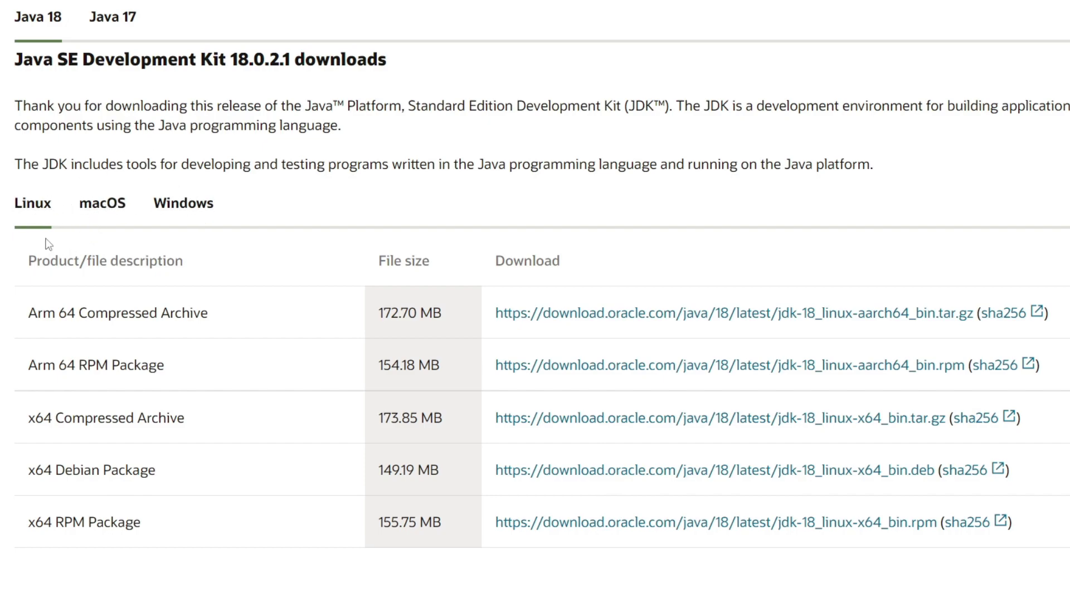
{"action": "left_click", "coordinate": [205, 214]}
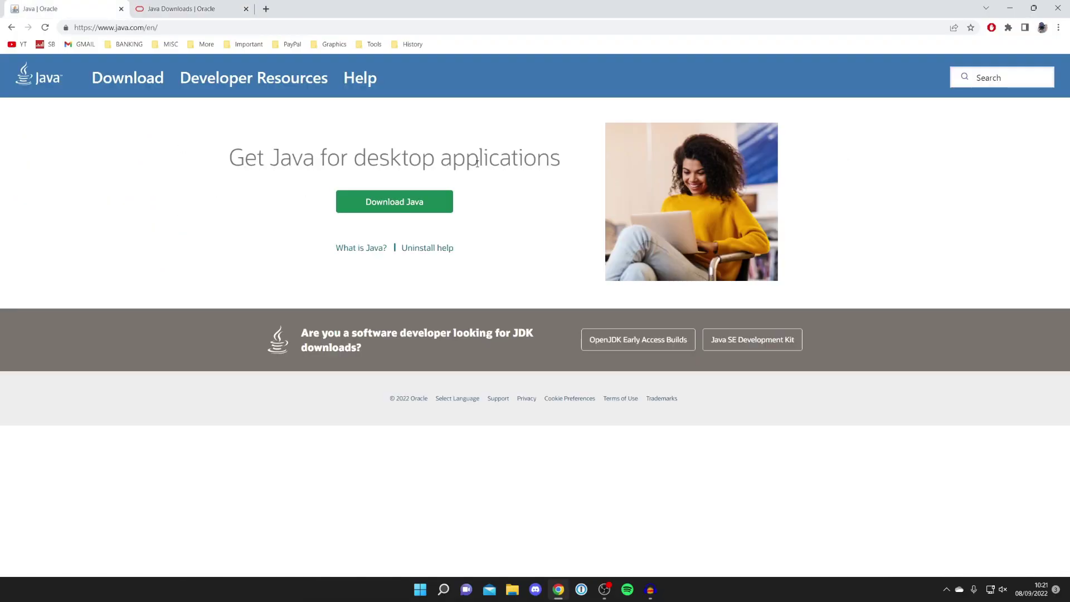
Download the jre-8u341-windows-x64 installer, drag it to the desktop centre, and minimize Chrome.
{"action": "left_click", "coordinate": [424, 202]}
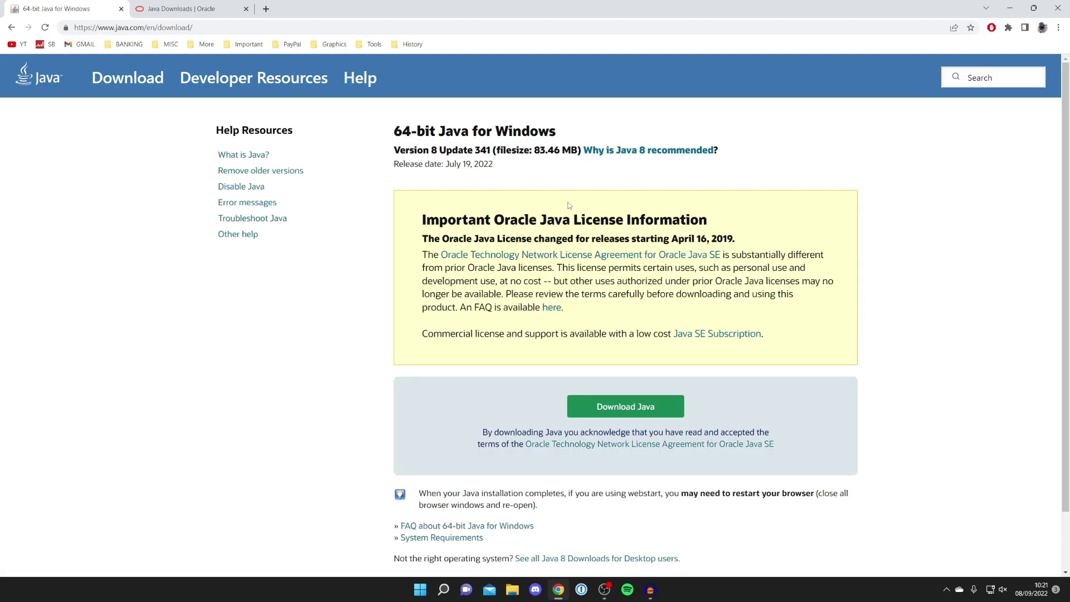
{"action": "left_click", "coordinate": [626, 404]}
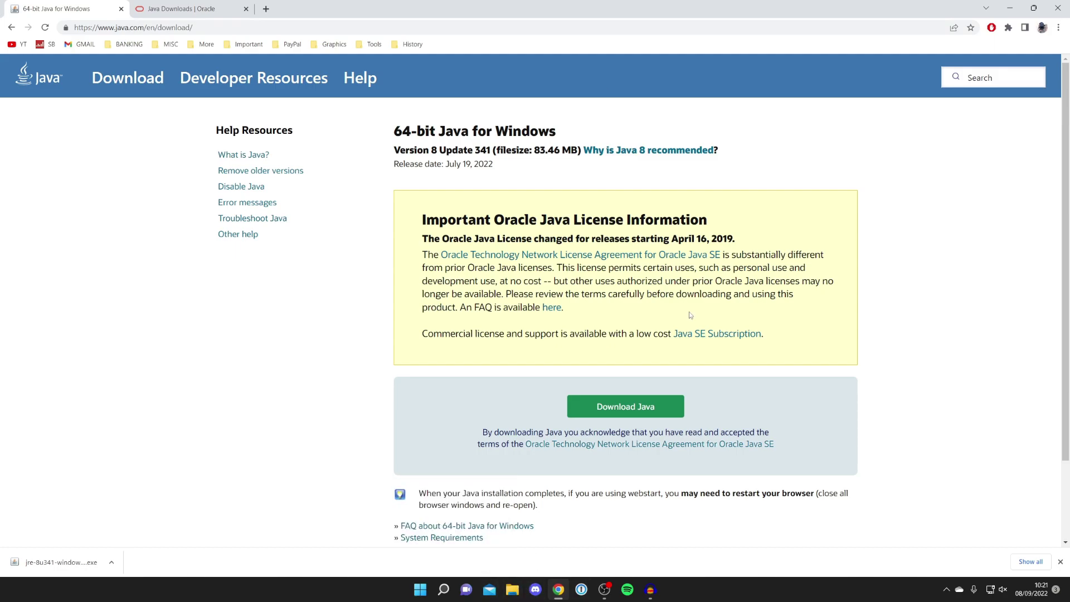
{"action": "double_click", "coordinate": [338, 6]}
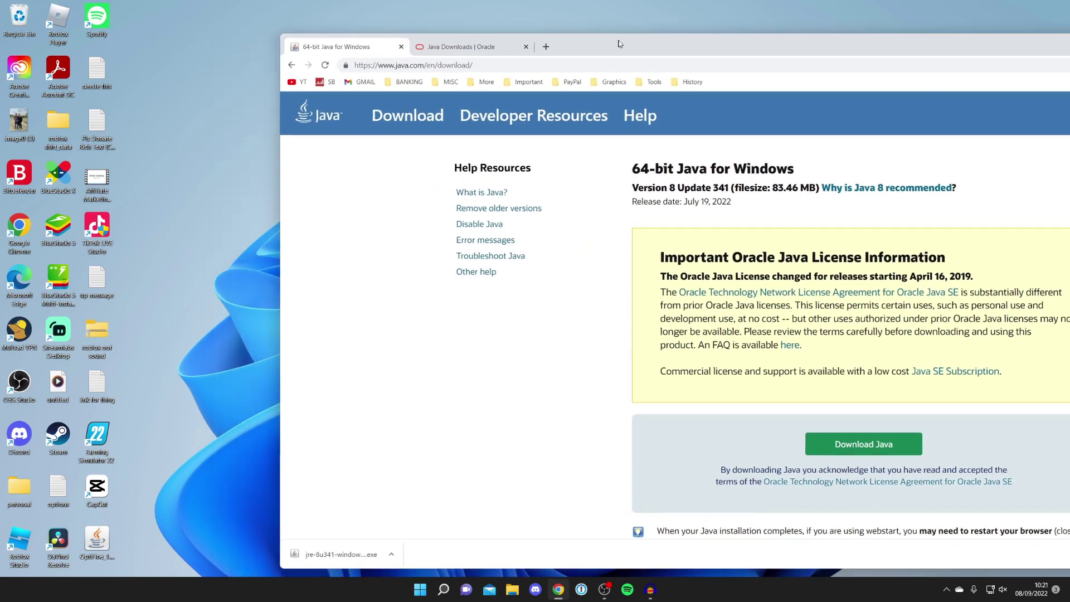
{"action": "left_click_drag", "start_coordinate": [334, 545], "coordinate": [250, 355]}
{"action": "left_click_drag", "start_coordinate": [791, 49], "coordinate": [599, 55]}
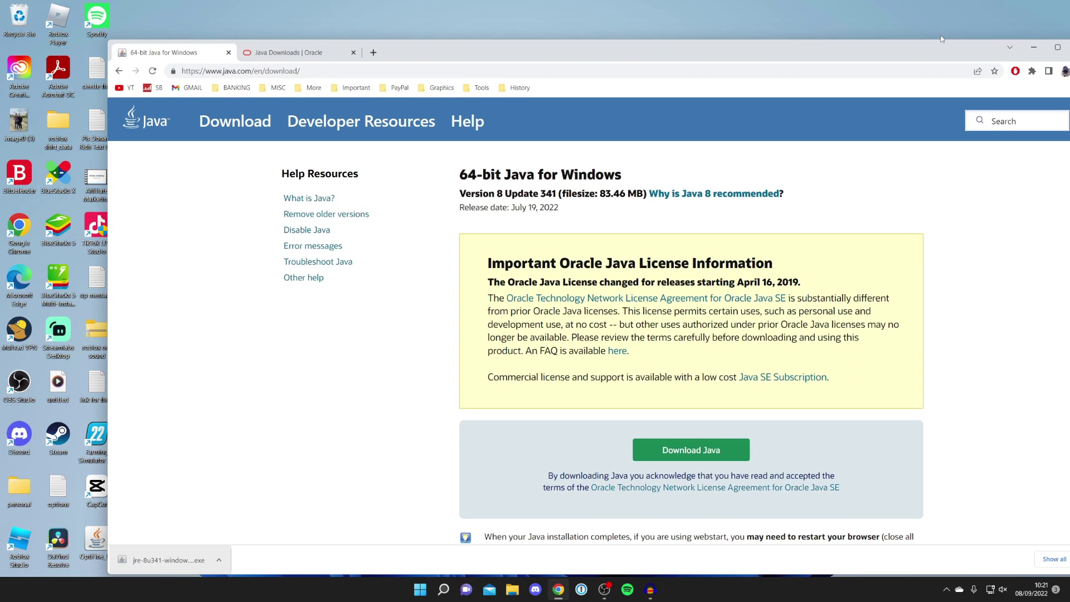
{"action": "left_click", "coordinate": [1034, 50]}
{"action": "left_click_drag", "start_coordinate": [262, 339], "coordinate": [517, 287]}
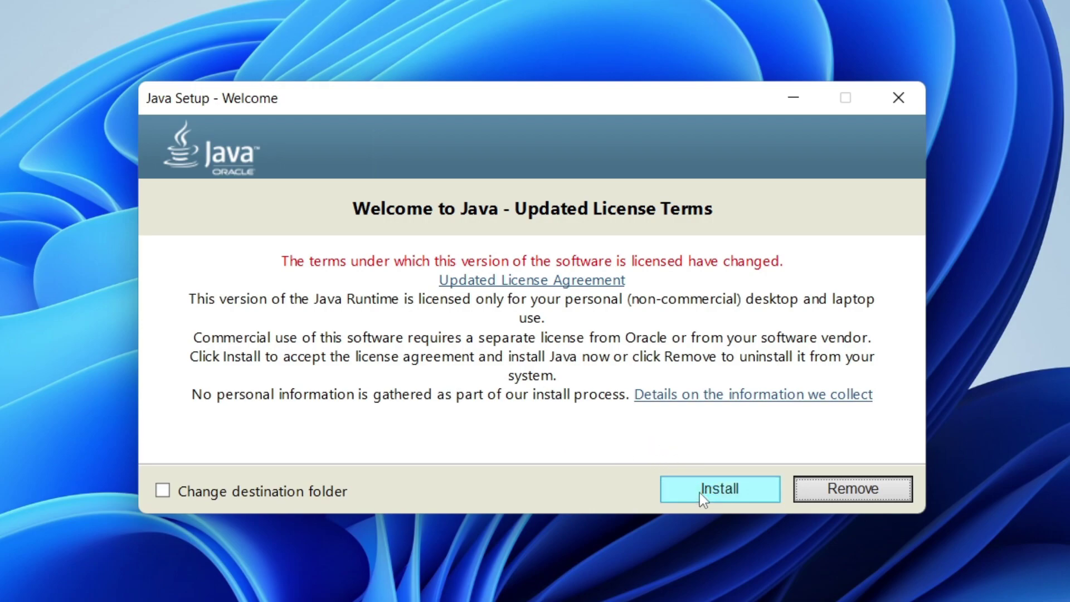
Accept the licence to install Java 8 Update 341, then close the finished setup.
{"action": "left_click", "coordinate": [727, 486]}
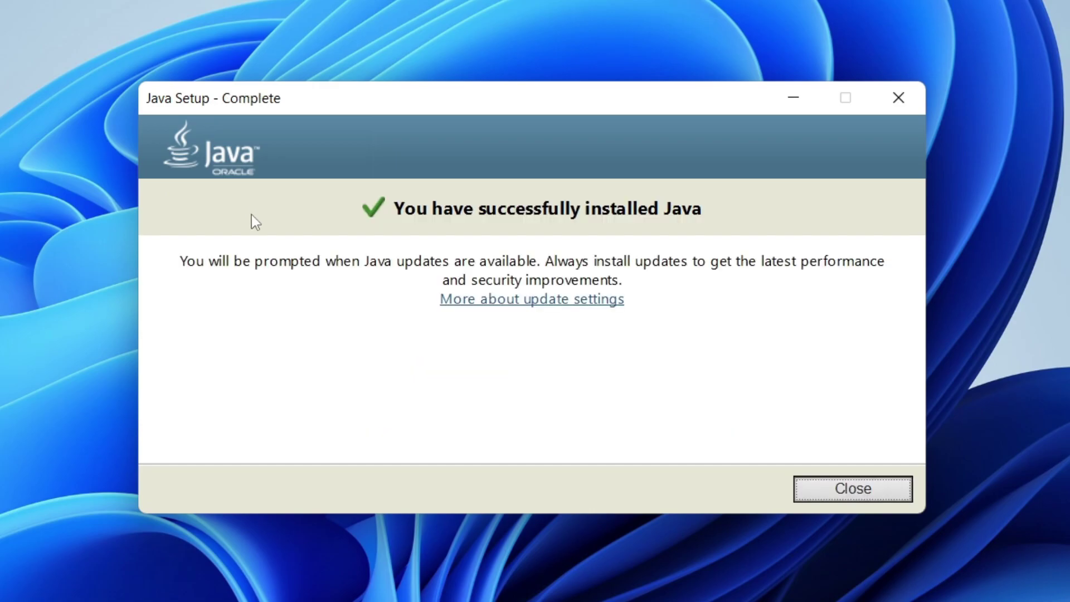
{"action": "left_click", "coordinate": [878, 487]}
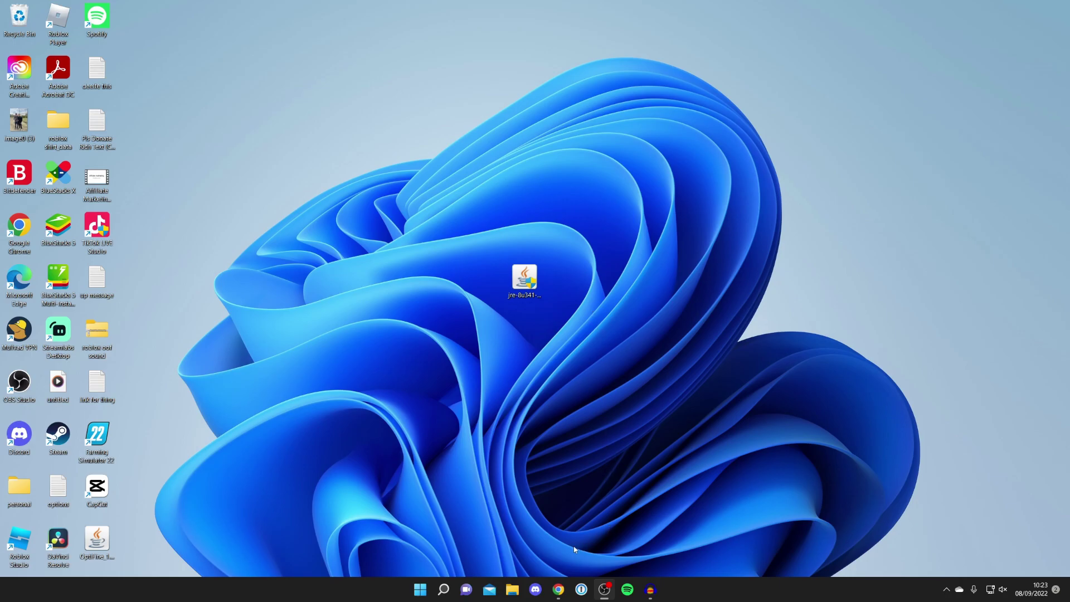
Back on Oracle's Java Downloads page, download the JDK 18 Windows x64 Installer .exe.
{"action": "left_click", "coordinate": [558, 589]}
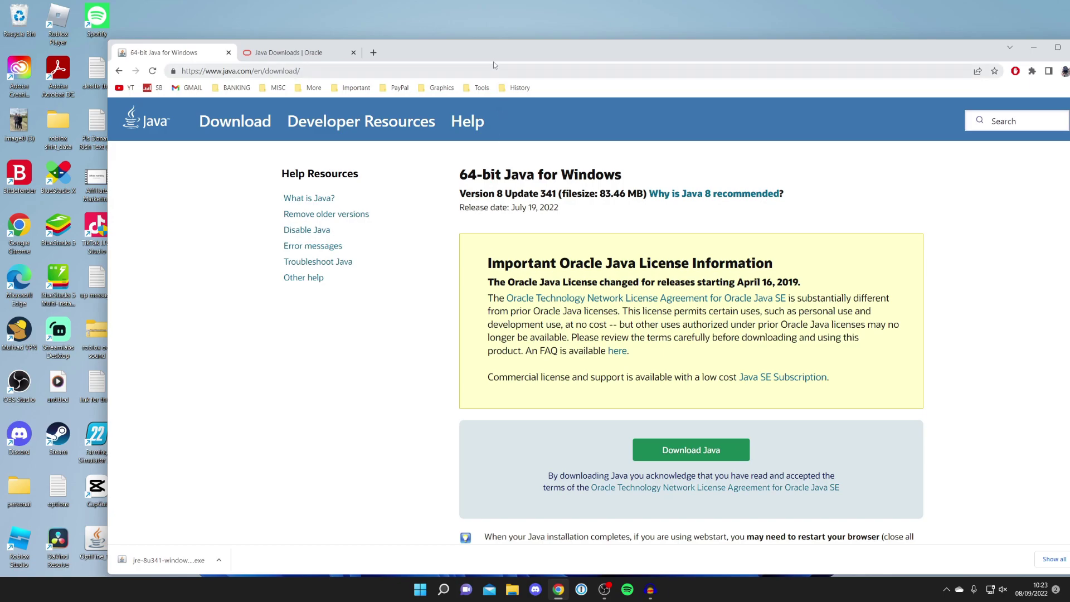
{"action": "double_click", "coordinate": [493, 56]}
{"action": "left_click", "coordinate": [184, 8]}
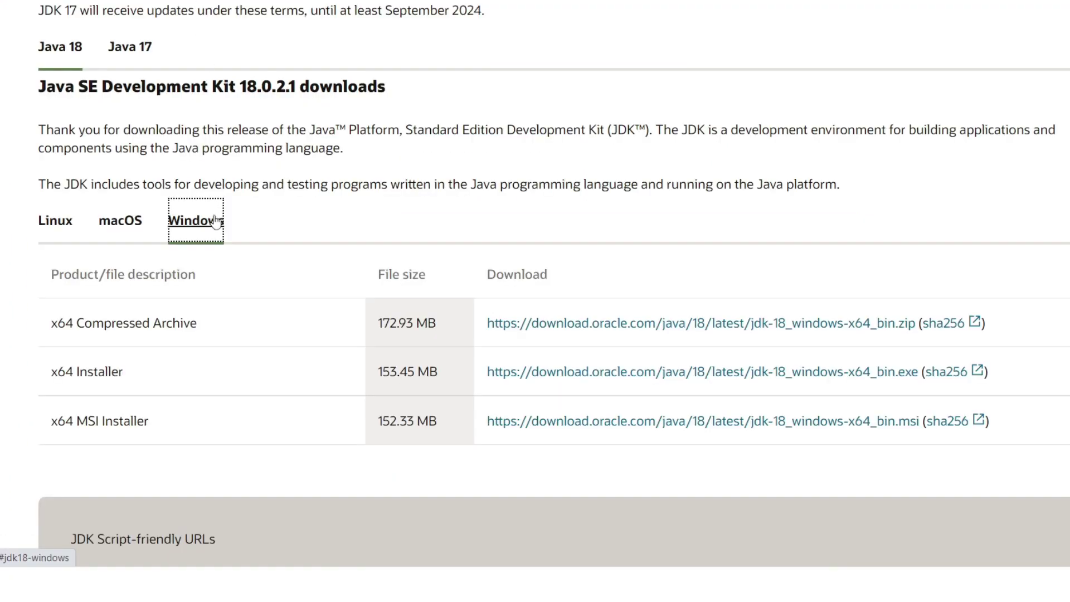
{"action": "left_click", "coordinate": [289, 328]}
{"action": "left_click", "coordinate": [527, 378]}
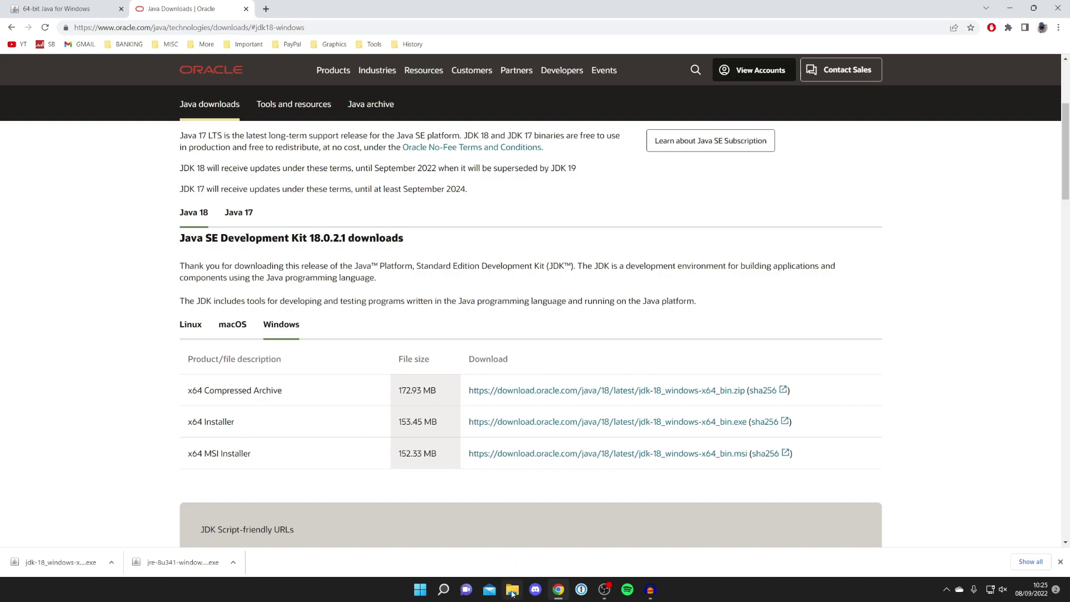
Drag the downloaded jdk-18 installer from the download bar onto the desktop and close Chrome.
{"action": "left_click_drag", "start_coordinate": [514, 4], "coordinate": [708, 48]}
{"action": "left_click_drag", "start_coordinate": [294, 558], "coordinate": [179, 423]}
{"action": "left_click_drag", "start_coordinate": [833, 44], "coordinate": [637, 33]}
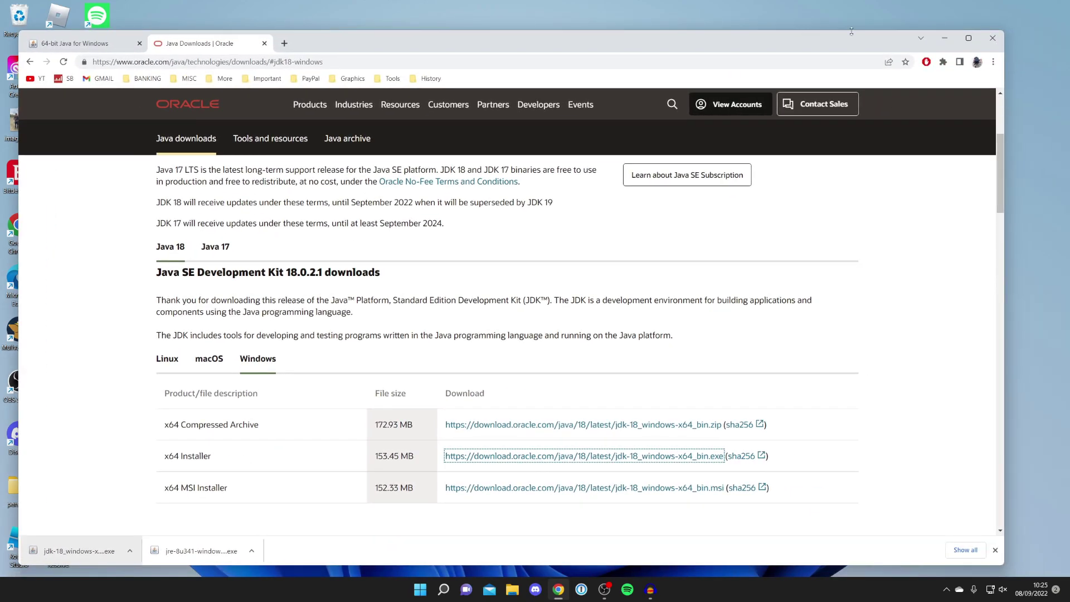
{"action": "left_click", "coordinate": [990, 38]}
Install JDK 18.0.2.1 into the default C:\Program Files\Java\jdk-18.0.2.1 folder and close the wizard.
{"action": "left_click_drag", "start_coordinate": [165, 442], "coordinate": [519, 339]}
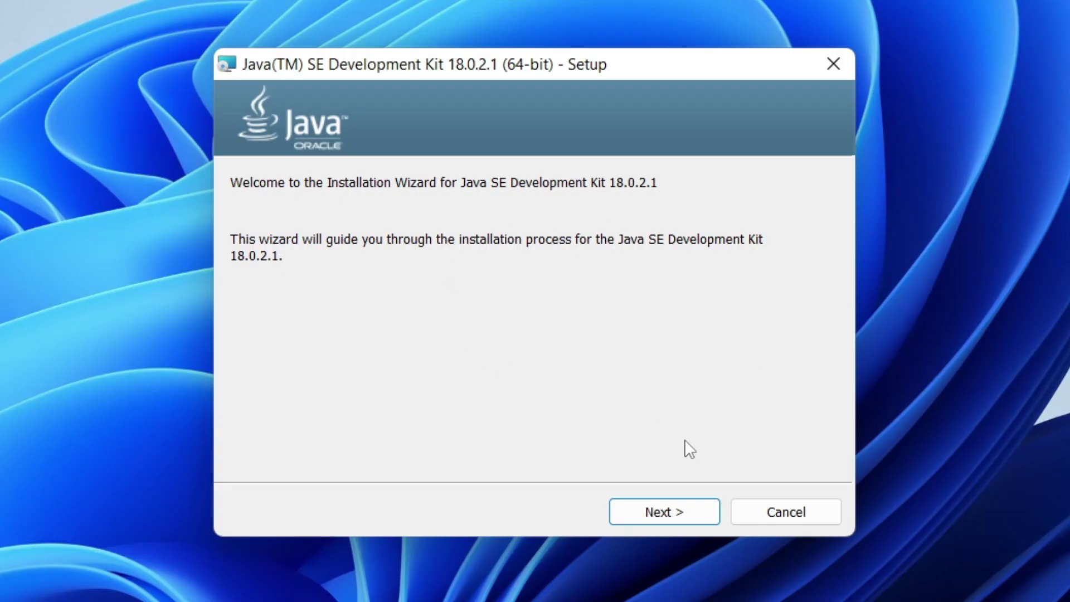
{"action": "left_click", "coordinate": [666, 514]}
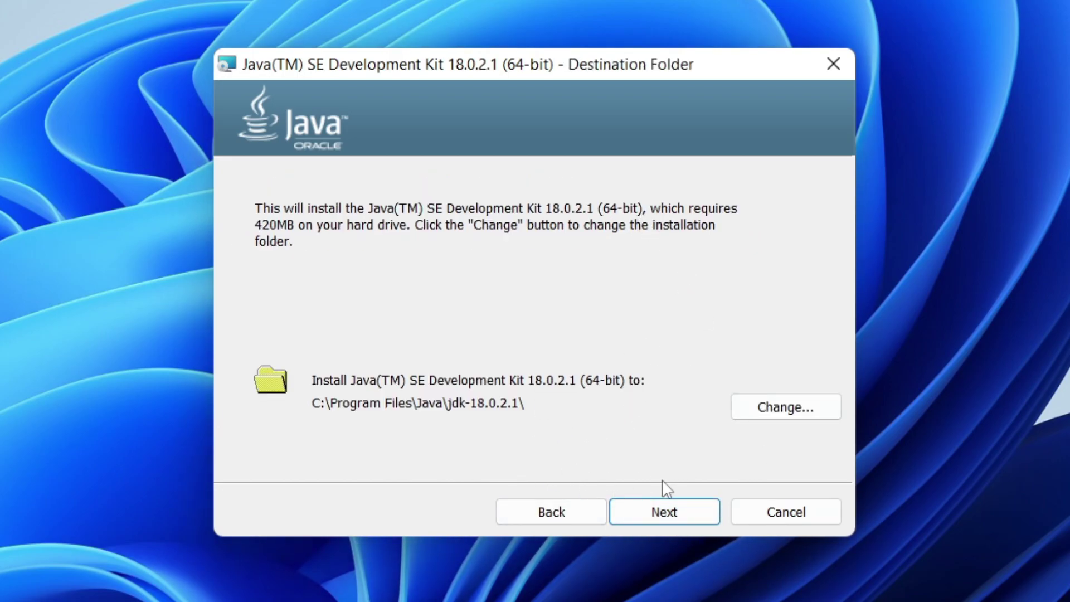
{"action": "left_click", "coordinate": [685, 514]}
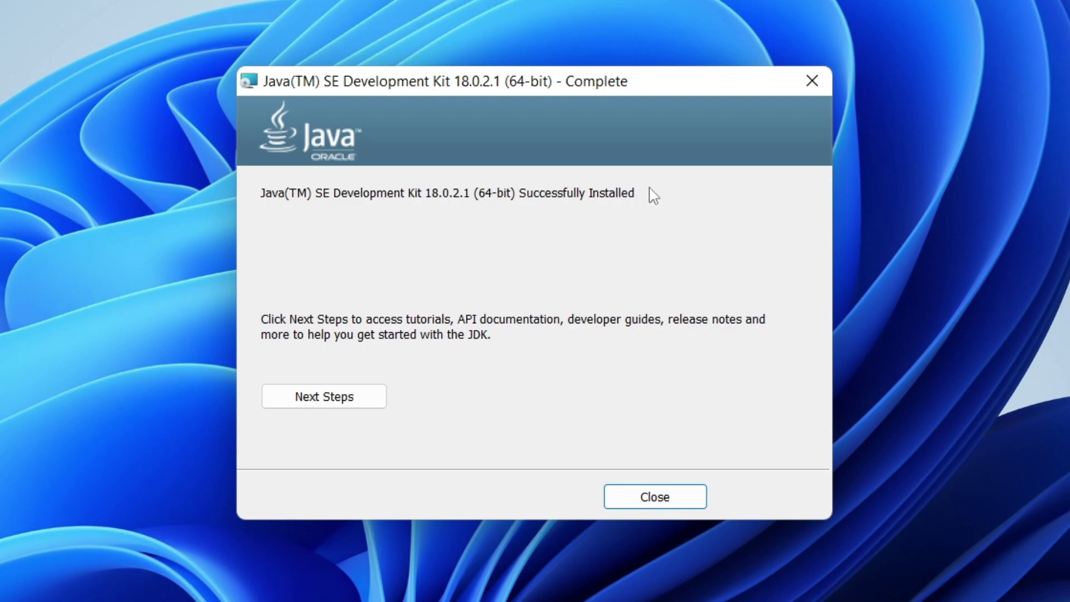
{"action": "left_click", "coordinate": [679, 496]}
{"action": "left_click", "coordinate": [512, 390]}
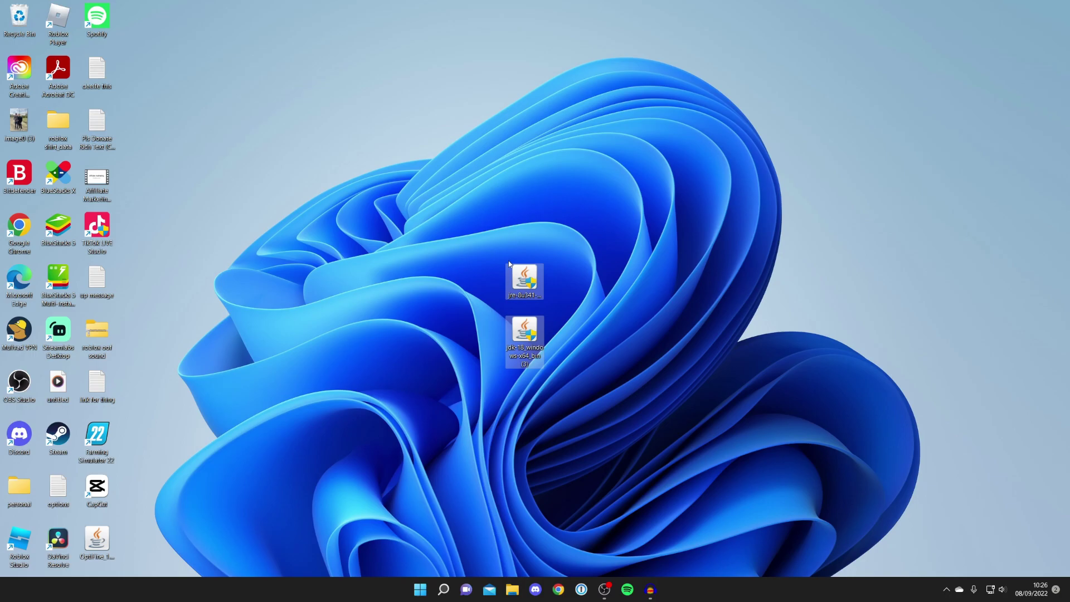
Delete both Java installers and move the OptiFine_1.19.2_HD_U_H9 jar to the desktop centre.
{"action": "key", "text": "Delete"}
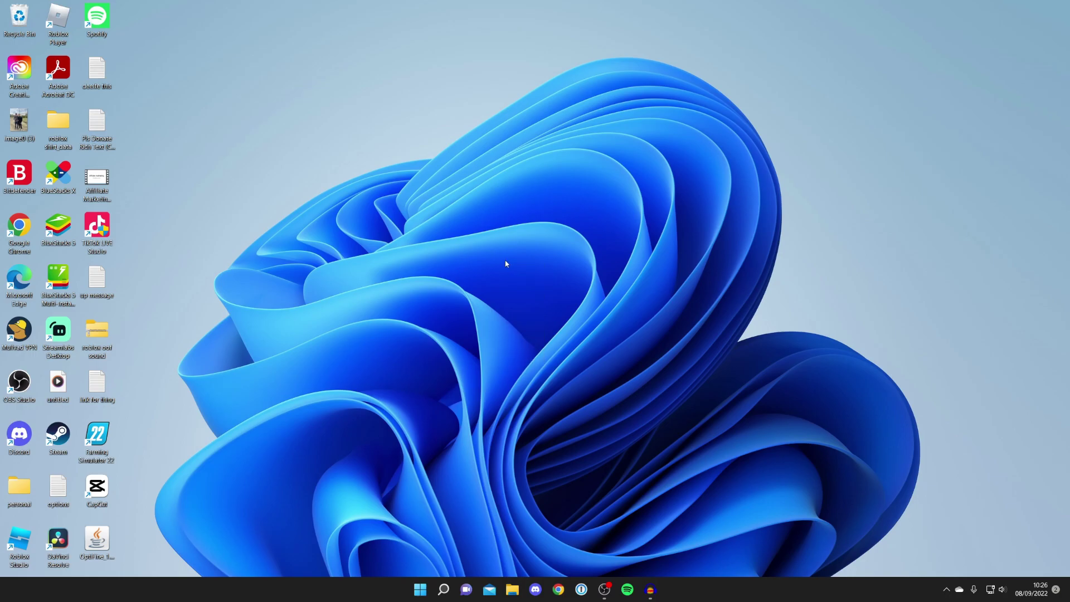
{"action": "left_click_drag", "start_coordinate": [97, 538], "coordinate": [522, 269]}
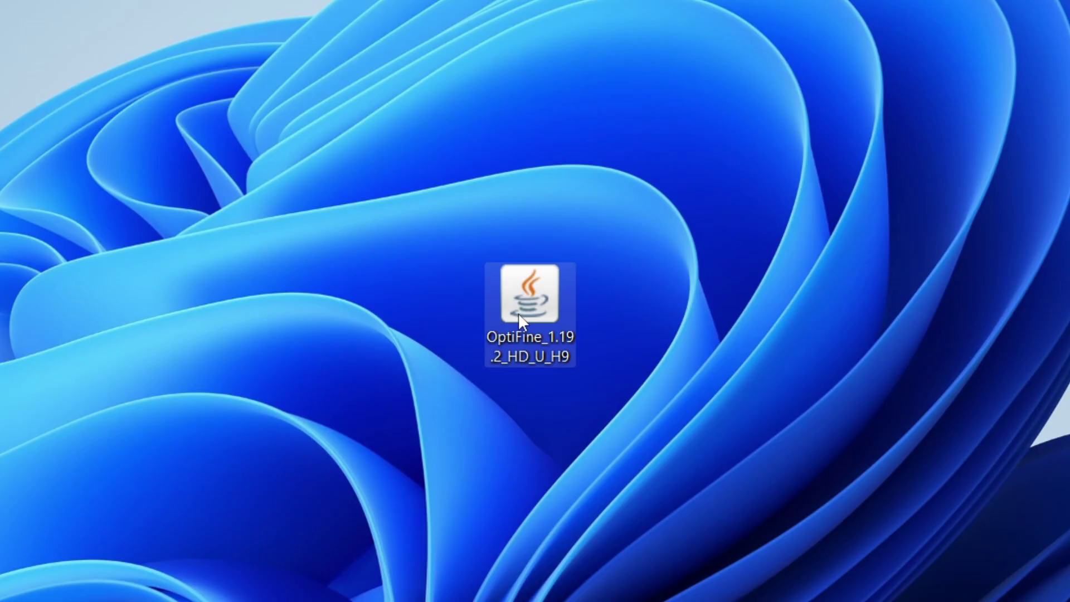
{"action": "right_click", "coordinate": [519, 314]}
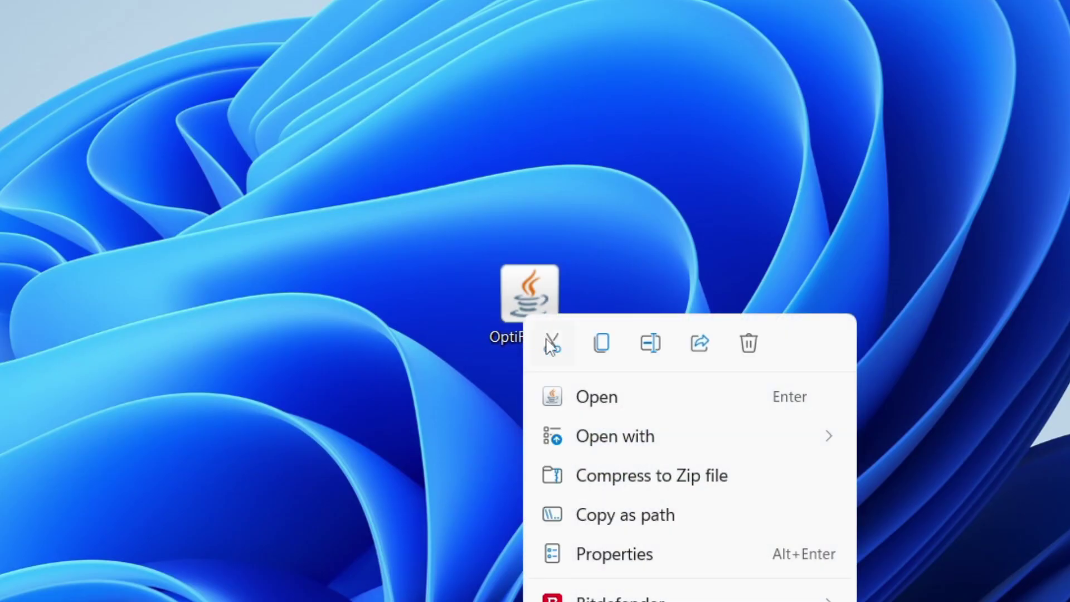
Open the OptiFine jar with Java(TM) Platform SE binary as the default .jar app, then close the installer.
{"action": "mouse_move", "coordinate": [570, 426]}
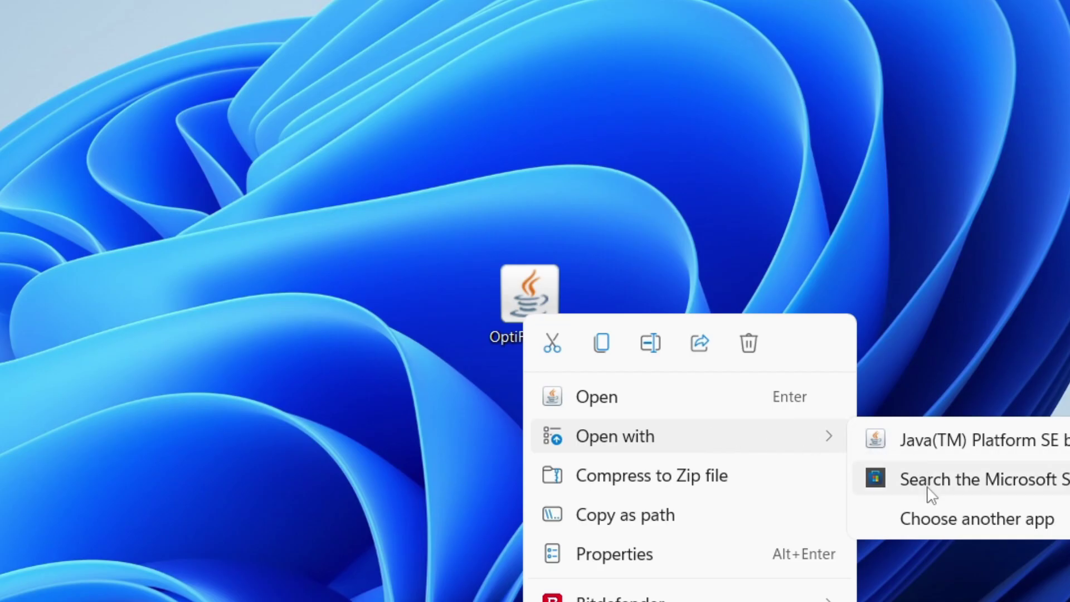
{"action": "left_click", "coordinate": [925, 519]}
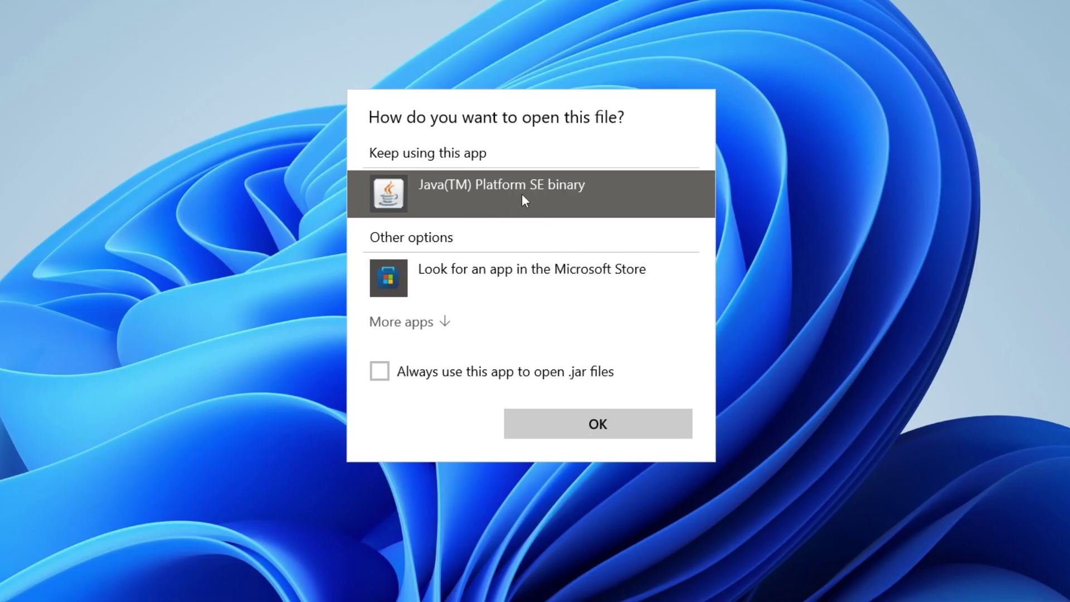
{"action": "left_click", "coordinate": [422, 326]}
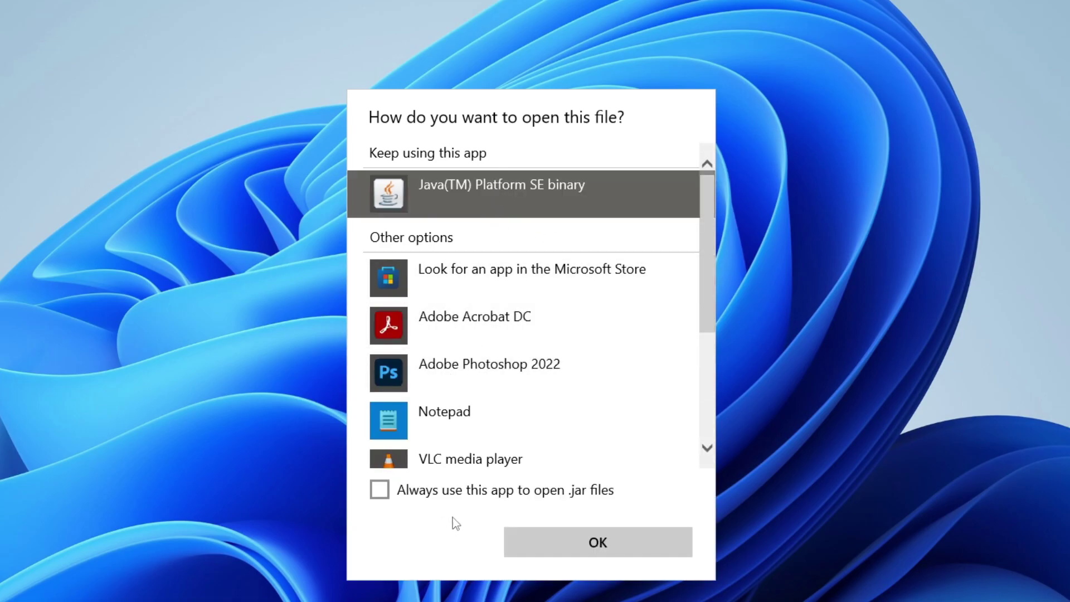
{"action": "left_click", "coordinate": [407, 494]}
{"action": "left_click", "coordinate": [543, 539]}
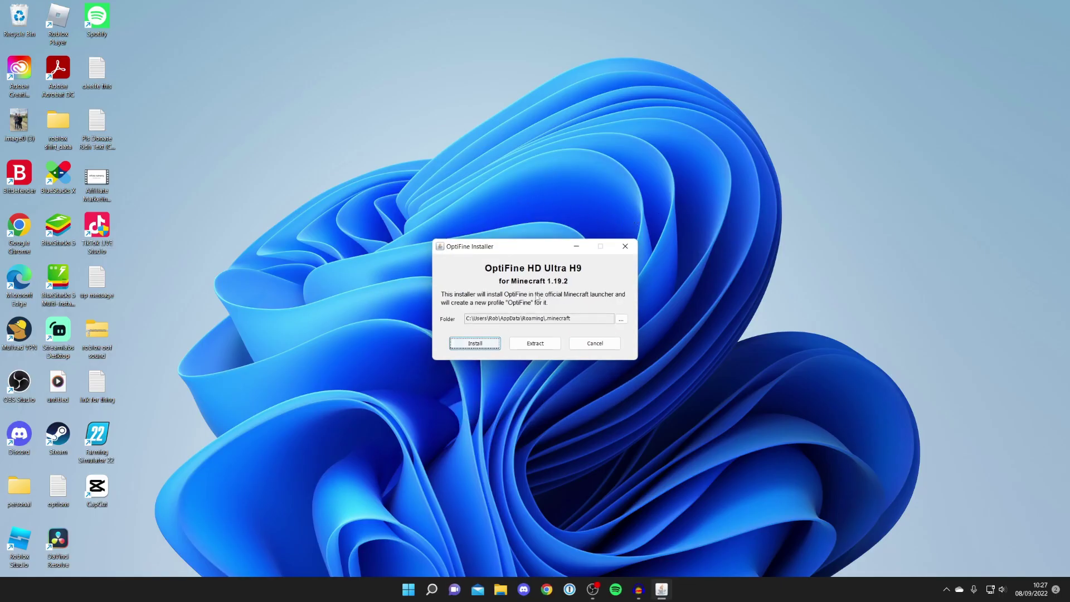
{"action": "left_click", "coordinate": [626, 246]}
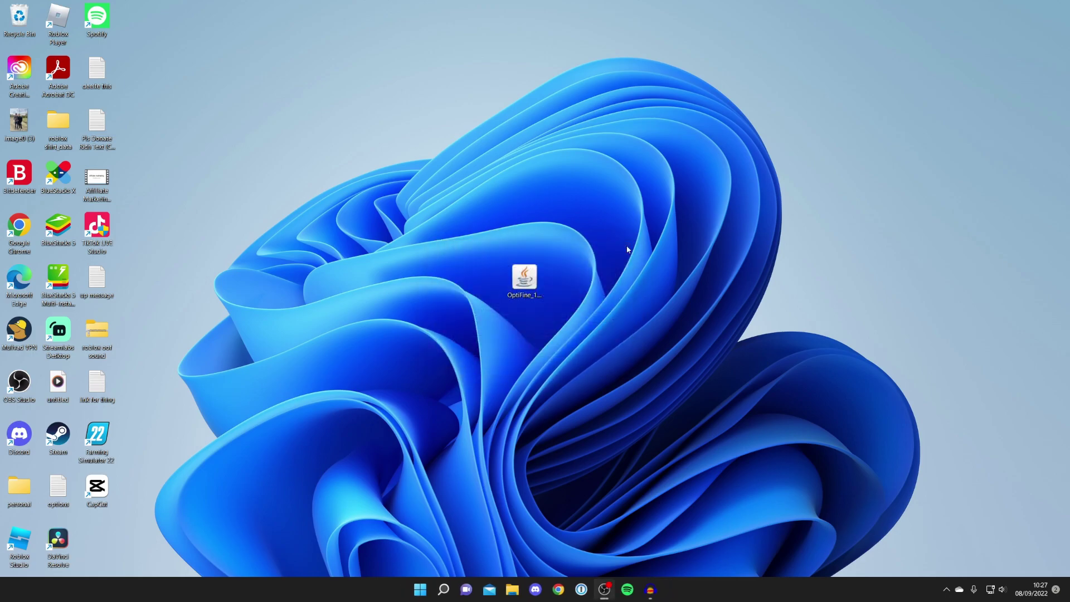